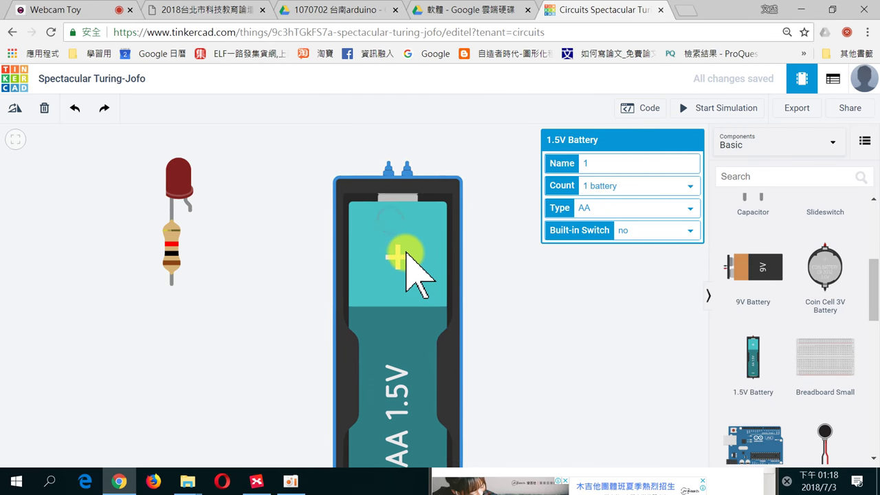
Step: Set the 1.5V battery's count to 3 batteries and move the pack below the LED and resistor
{"action": "left_click", "coordinate": [691, 188]}
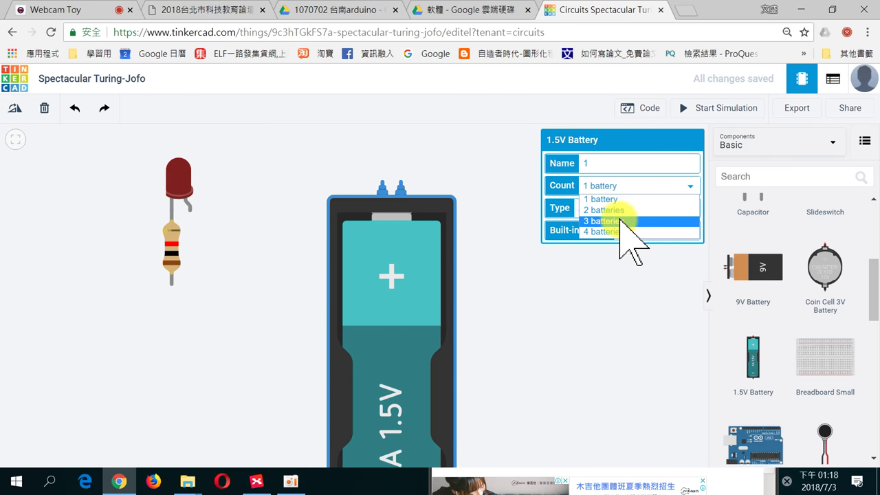
{"action": "left_click", "coordinate": [619, 219]}
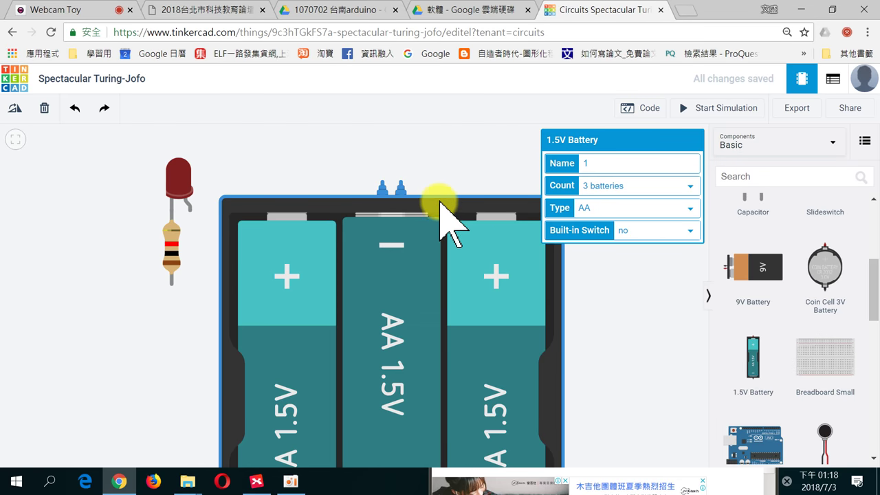
{"action": "mouse_move", "coordinate": [440, 197]}
{"action": "left_mouse_down"}
{"action": "mouse_move", "coordinate": [472, 197]}
{"action": "mouse_move", "coordinate": [447, 187]}
{"action": "left_mouse_up"}
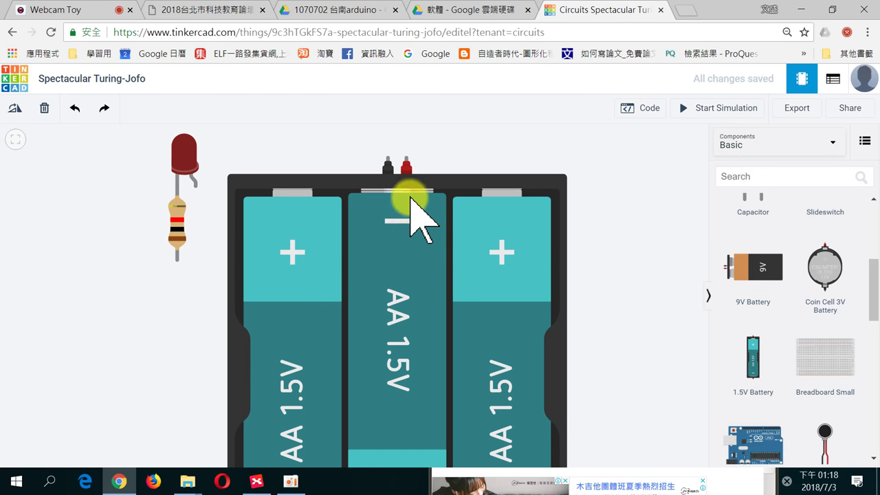
{"action": "left_click", "coordinate": [333, 187]}
{"action": "left_click_drag", "start_coordinate": [333, 187], "coordinate": [158, 317]}
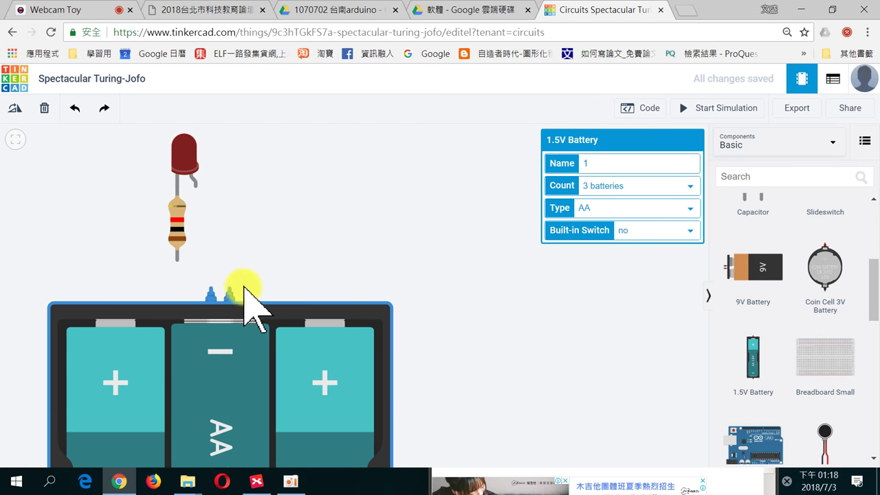
{"action": "left_click", "coordinate": [275, 272]}
Step: Wire the battery pack's positive terminal to the LED's bent leg and its negative terminal to the resistor's free end
{"action": "left_click", "coordinate": [230, 290]}
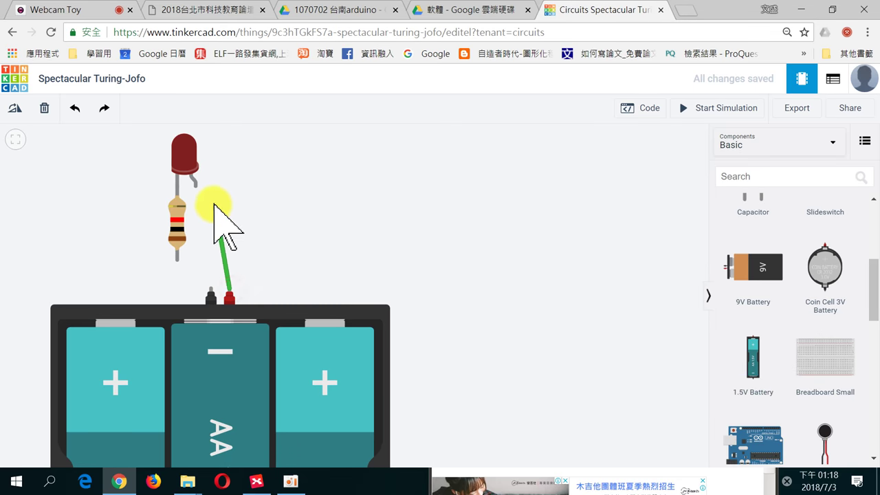
{"action": "left_click", "coordinate": [196, 187]}
{"action": "left_click", "coordinate": [211, 296]}
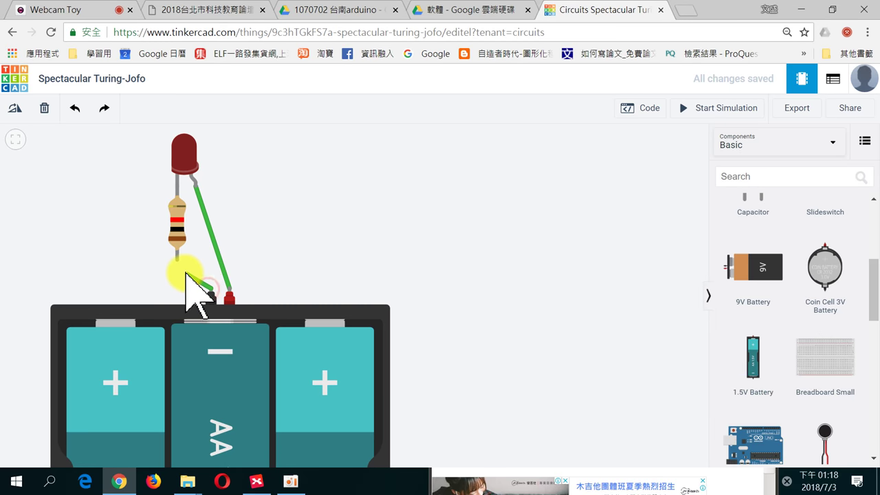
{"action": "left_click", "coordinate": [177, 260]}
{"action": "left_click", "coordinate": [311, 213]}
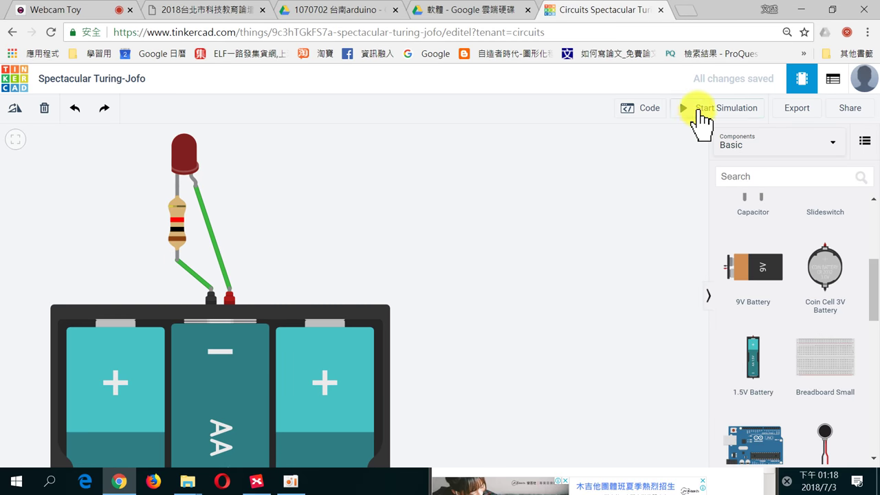
Step: Run the simulation and inspect the battery pack's and the resistor's properties
{"action": "left_click", "coordinate": [695, 108]}
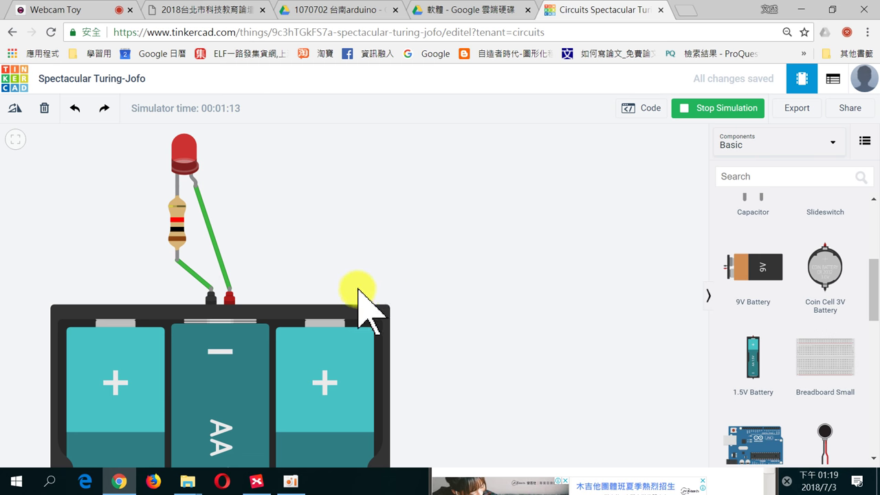
{"action": "left_click", "coordinate": [300, 343]}
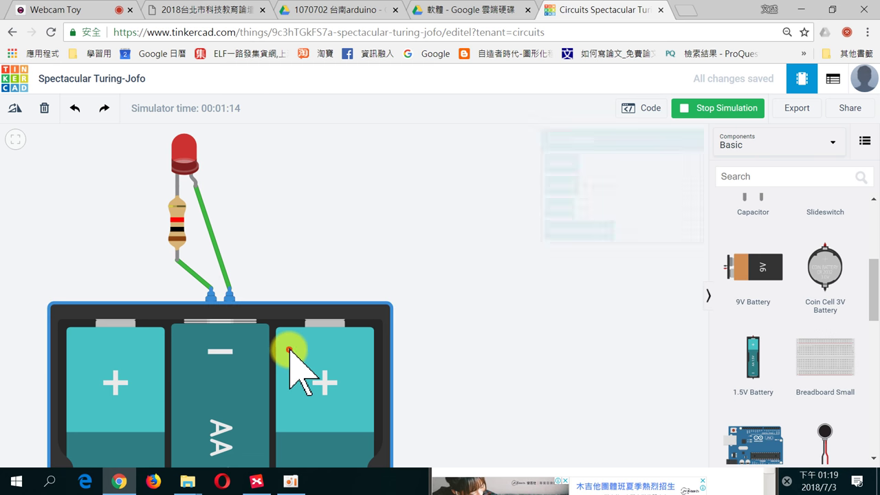
{"action": "left_click", "coordinate": [406, 277]}
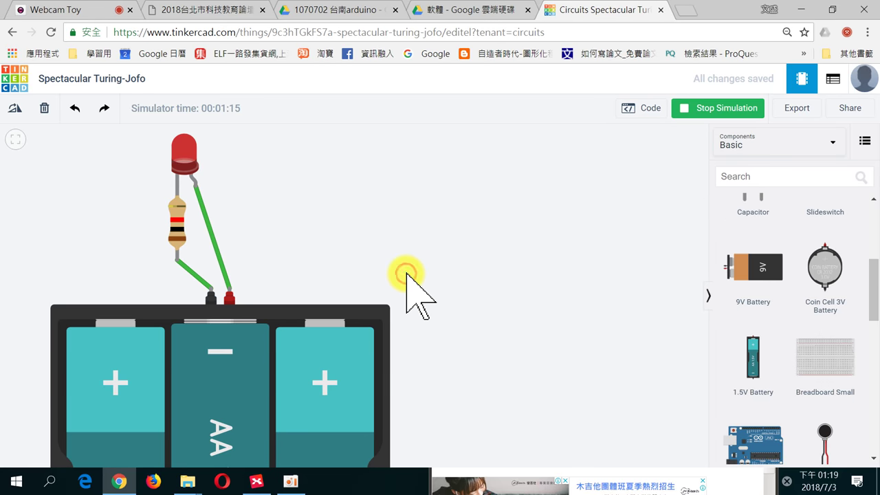
{"action": "left_click", "coordinate": [179, 227]}
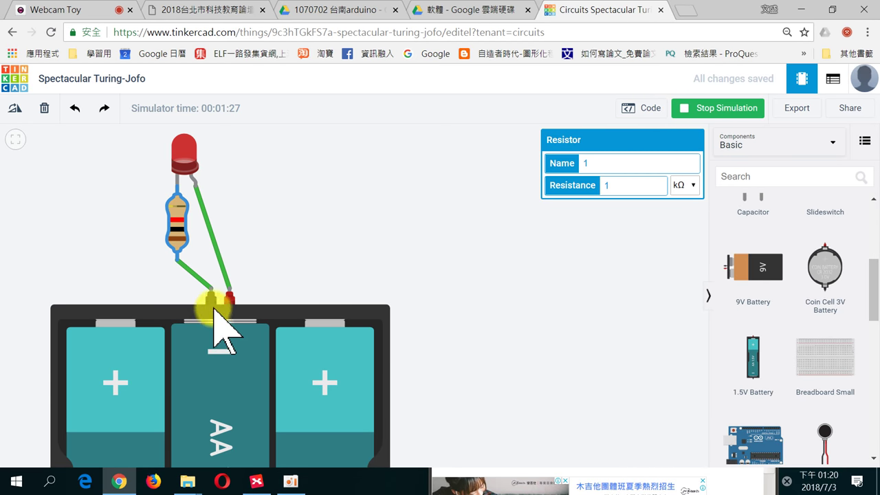
{"action": "left_click", "coordinate": [372, 264]}
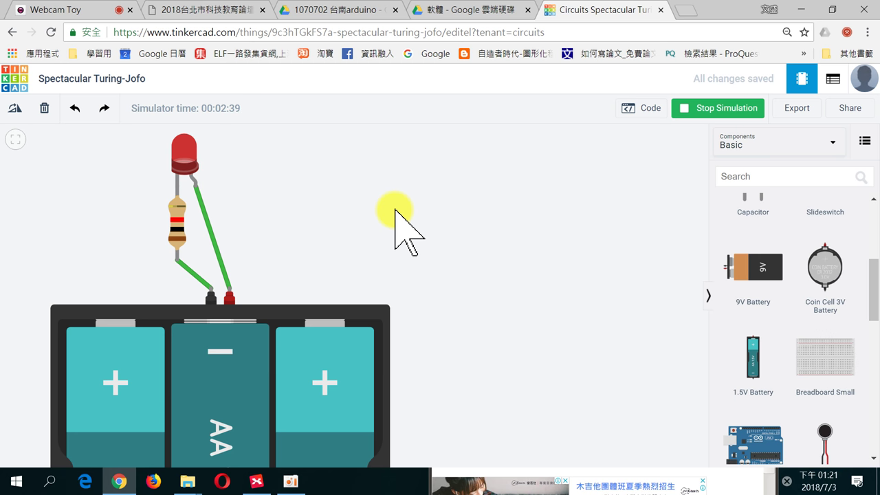
Step: Delete the battery pack, the LED and the resistor to clear the workspace
{"action": "left_click", "coordinate": [239, 355]}
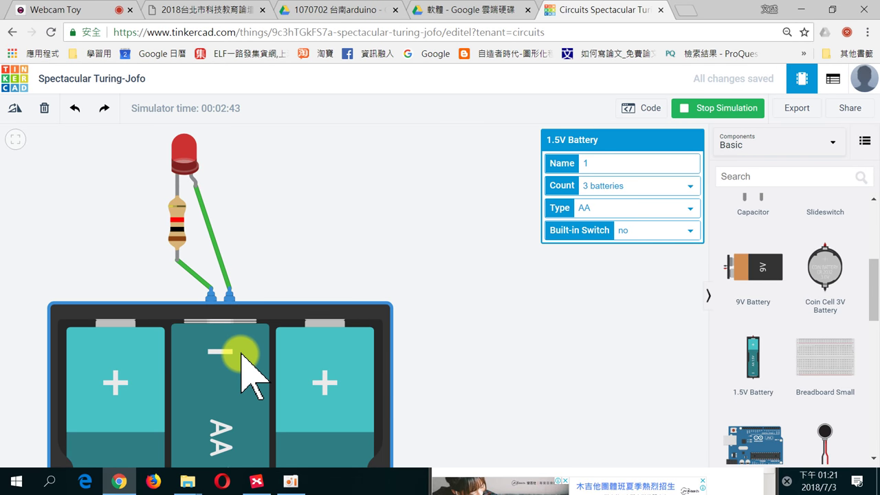
{"action": "left_click", "coordinate": [44, 108]}
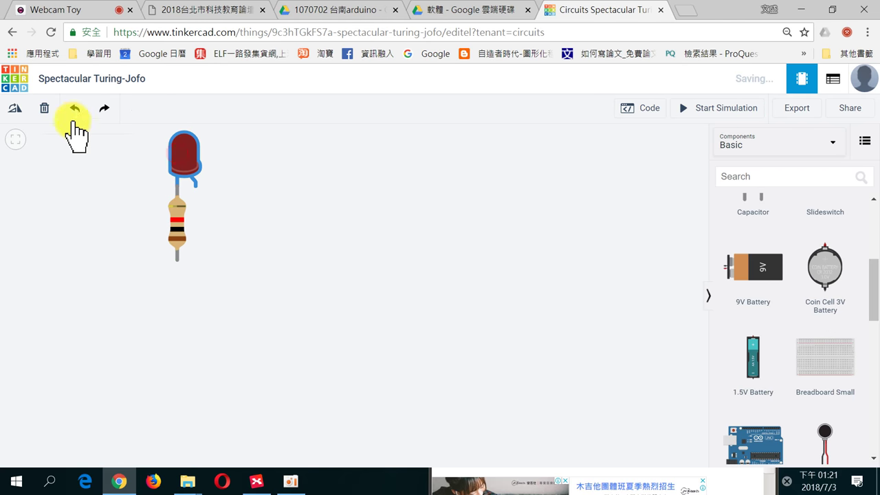
{"action": "left_click", "coordinate": [44, 108]}
{"action": "left_click", "coordinate": [177, 222]}
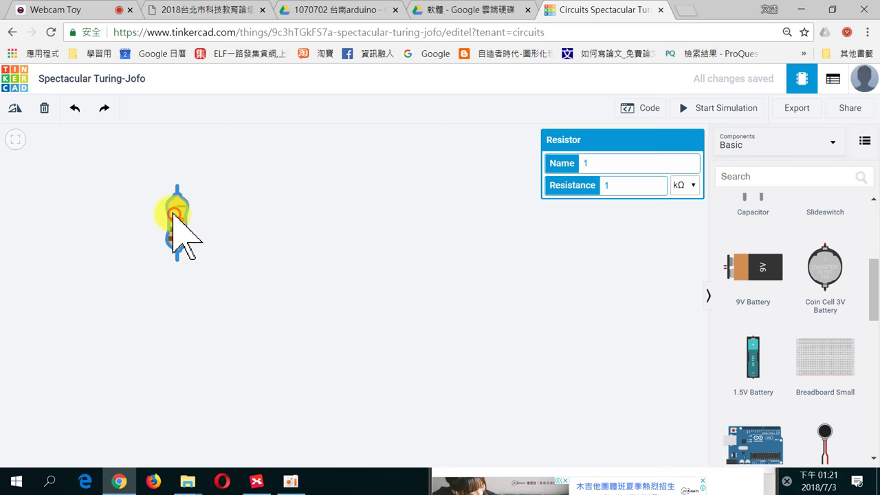
{"action": "left_click", "coordinate": [40, 110]}
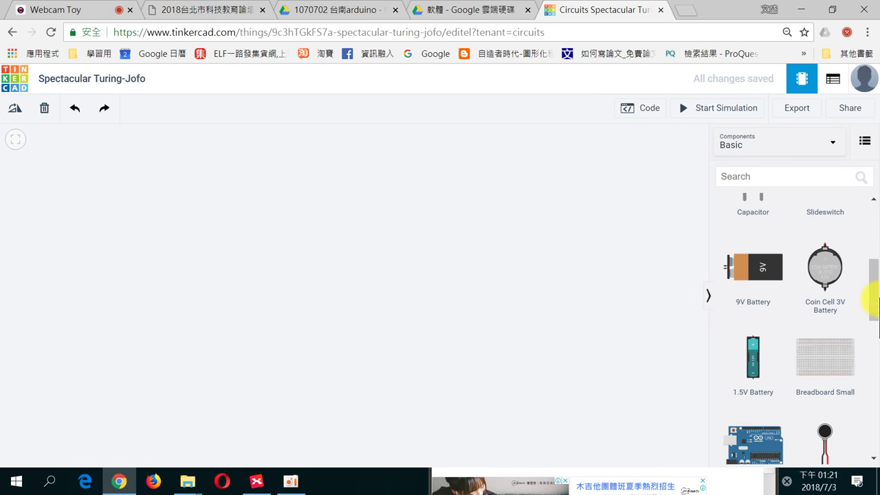
Step: Place an Arduino Uno R3 in the workspace, leaving free space above its digital pins
{"action": "left_click_drag", "start_coordinate": [871, 284], "coordinate": [871, 316]}
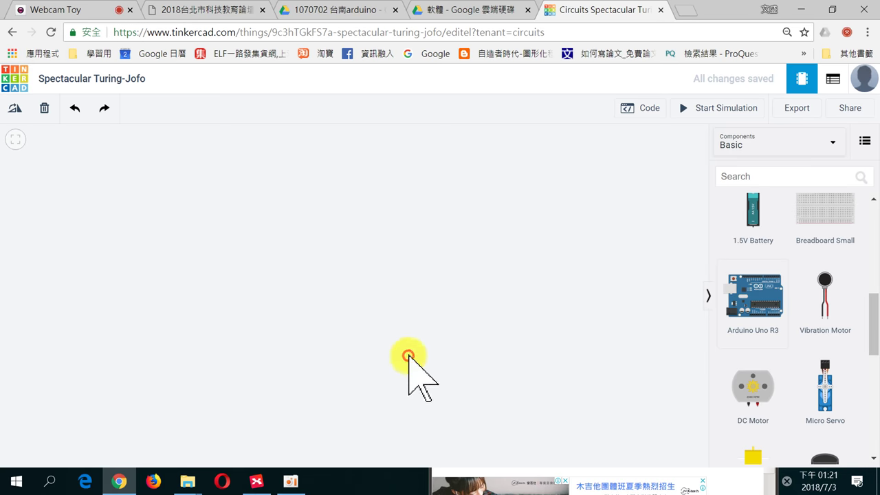
{"action": "left_click", "coordinate": [755, 296]}
{"action": "scroll", "coordinate": [468, 304], "scroll_direction": "down", "scroll_amount": 3}
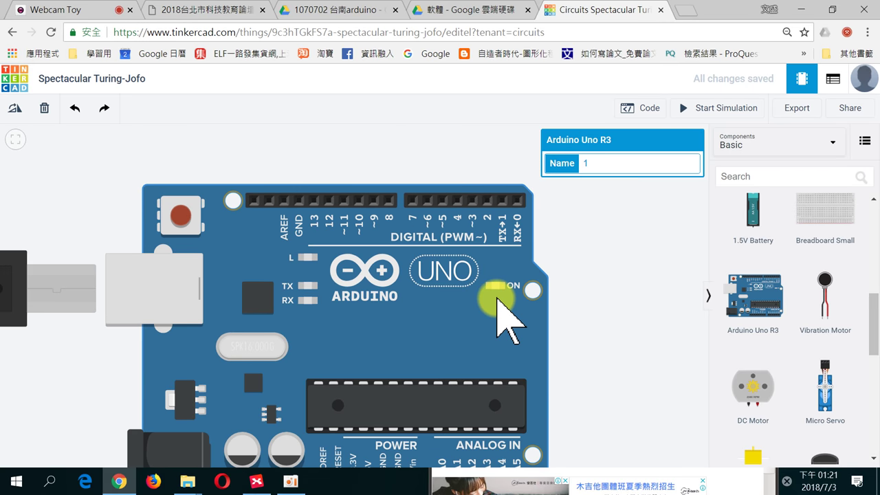
{"action": "left_click_drag", "start_coordinate": [451, 327], "coordinate": [427, 330]}
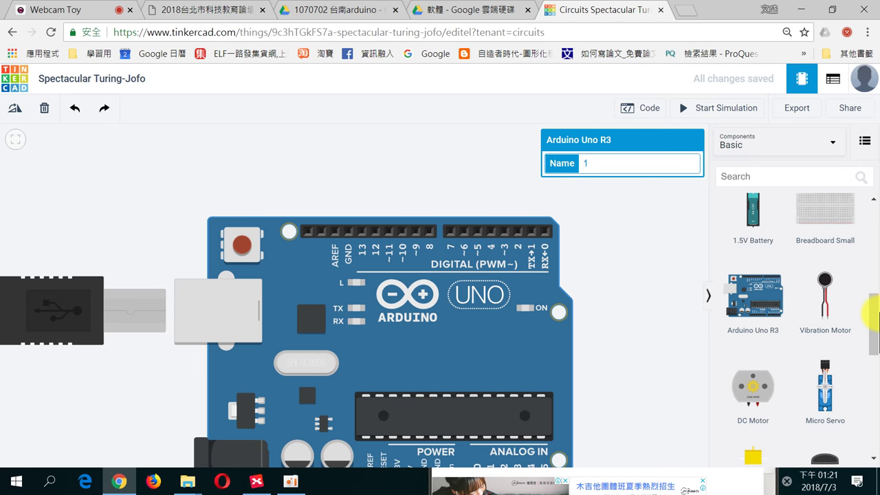
Step: Add a red LED above the board with a resistor attached to its straight leg, and shift the Arduino slightly down
{"action": "left_click_drag", "start_coordinate": [872, 323], "coordinate": [864, 214]}
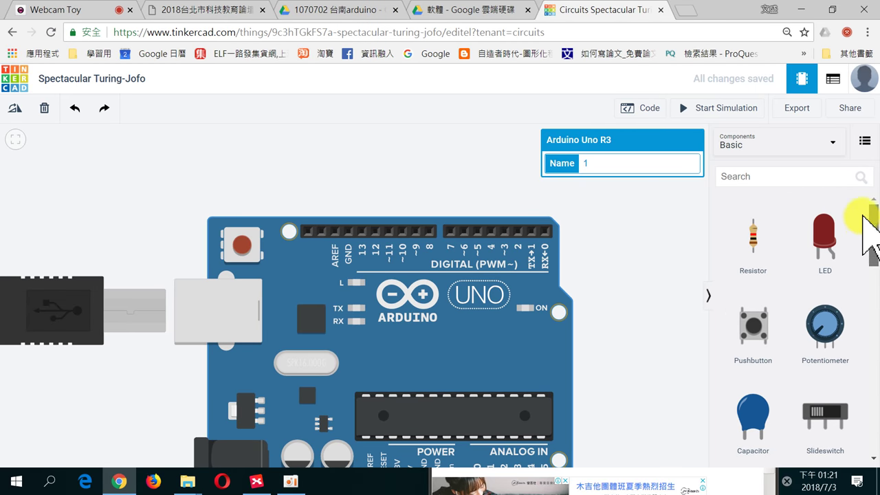
{"action": "left_click_drag", "start_coordinate": [822, 245], "coordinate": [373, 176]}
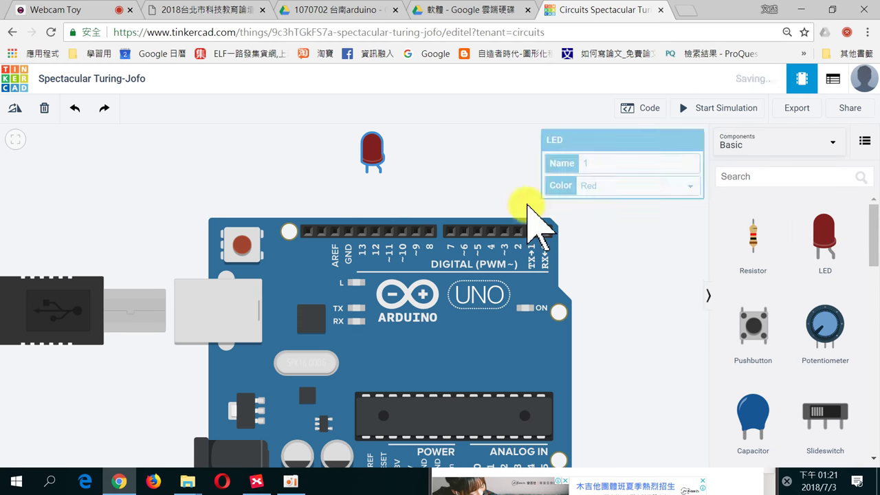
{"action": "left_click_drag", "start_coordinate": [753, 256], "coordinate": [370, 197]}
{"action": "left_click_drag", "start_coordinate": [346, 244], "coordinate": [376, 270]}
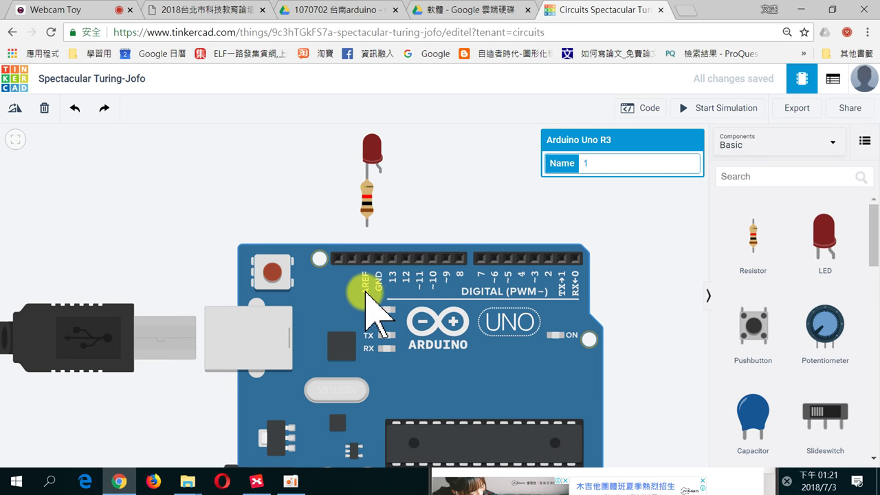
Step: Wire the resistor's free end to the Arduino's GND pin and the LED's bent leg to pin 13
{"action": "left_click", "coordinate": [367, 223]}
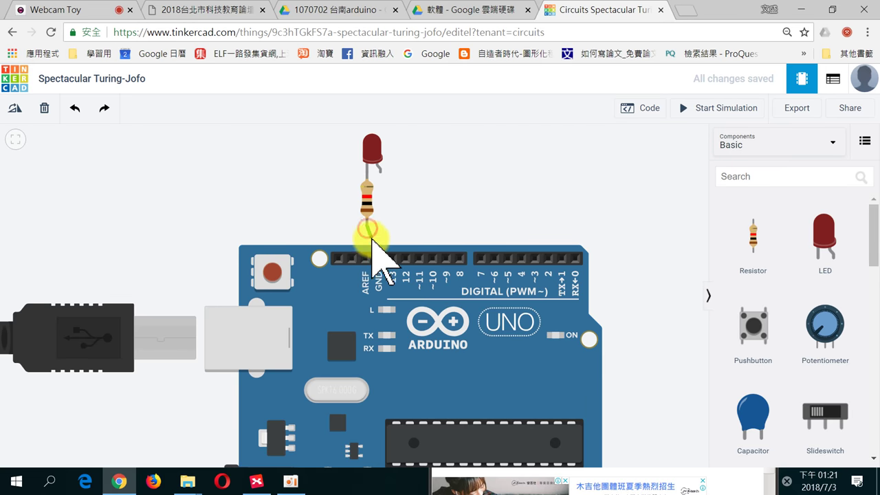
{"action": "left_click", "coordinate": [378, 259]}
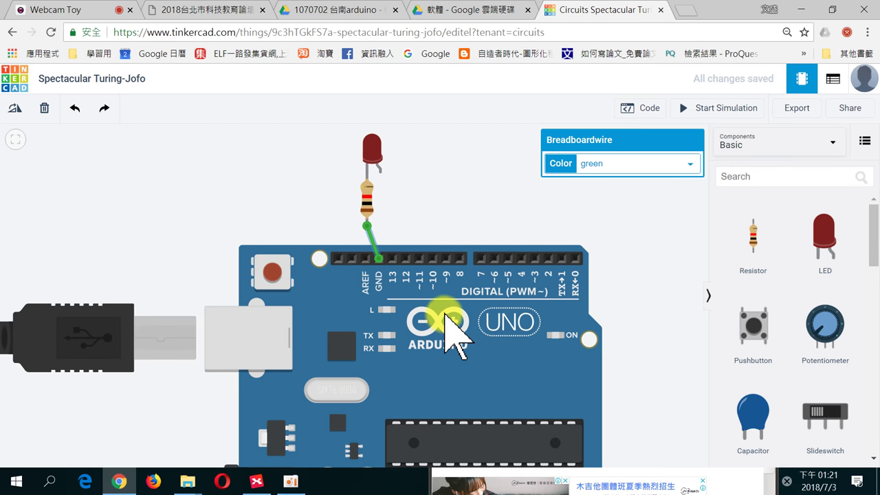
{"action": "left_click", "coordinate": [392, 259]}
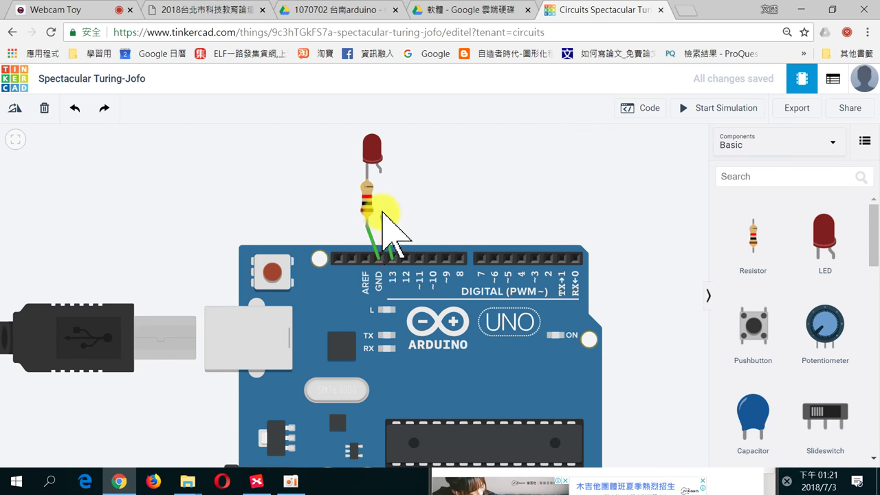
{"action": "left_click", "coordinate": [383, 175]}
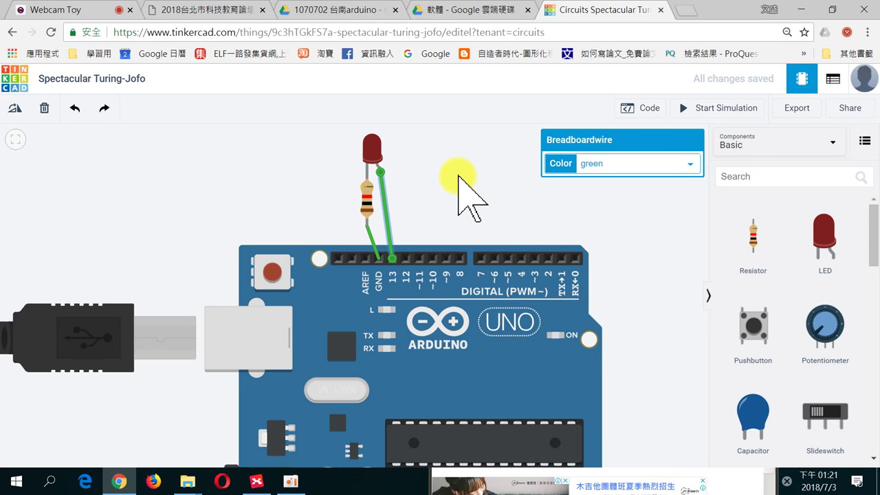
{"action": "left_click", "coordinate": [571, 203]}
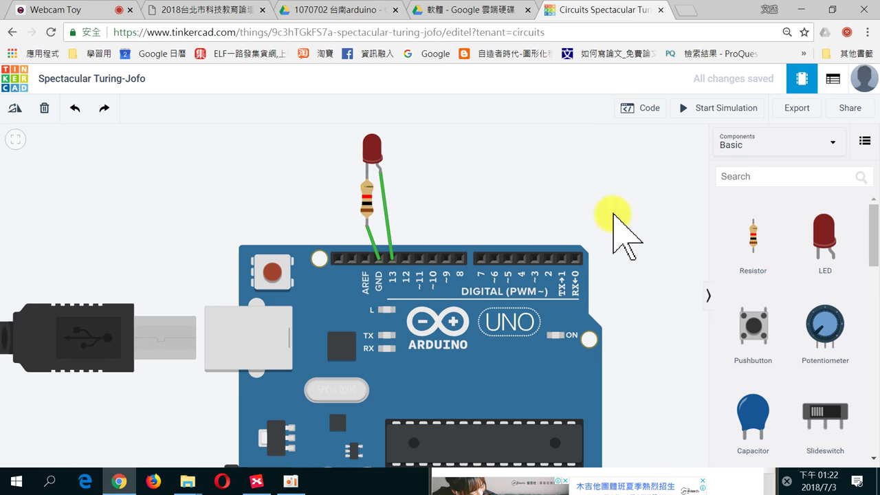
Step: Set the resistor's resistance to 200 Ω
{"action": "left_click", "coordinate": [368, 198]}
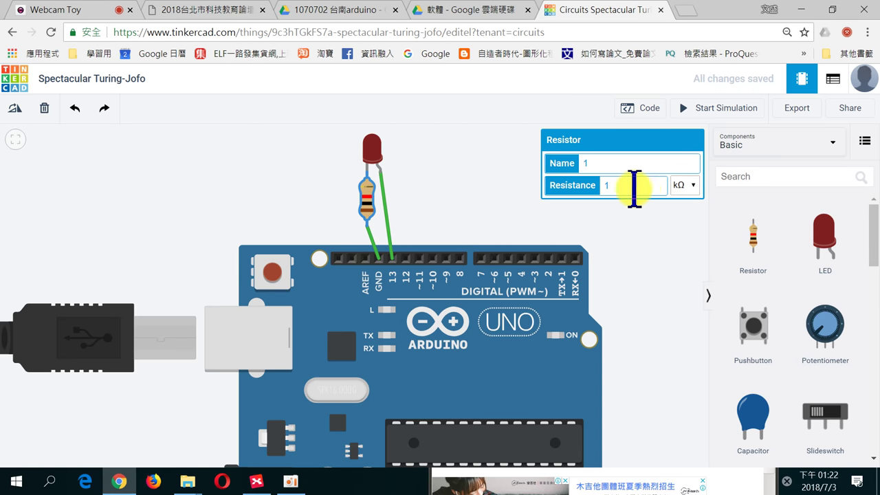
{"action": "left_click_drag", "start_coordinate": [649, 185], "coordinate": [587, 185]}
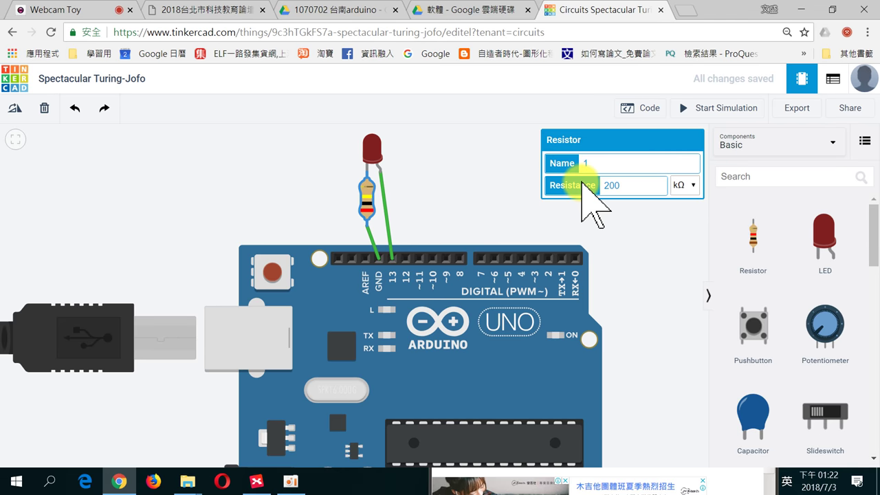
{"action": "left_click", "coordinate": [691, 185]}
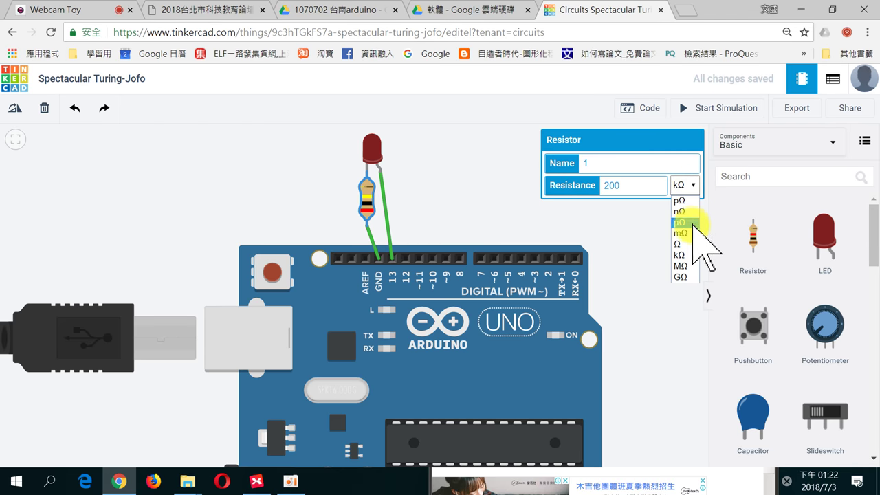
{"action": "left_click", "coordinate": [684, 245]}
{"action": "left_click", "coordinate": [660, 255]}
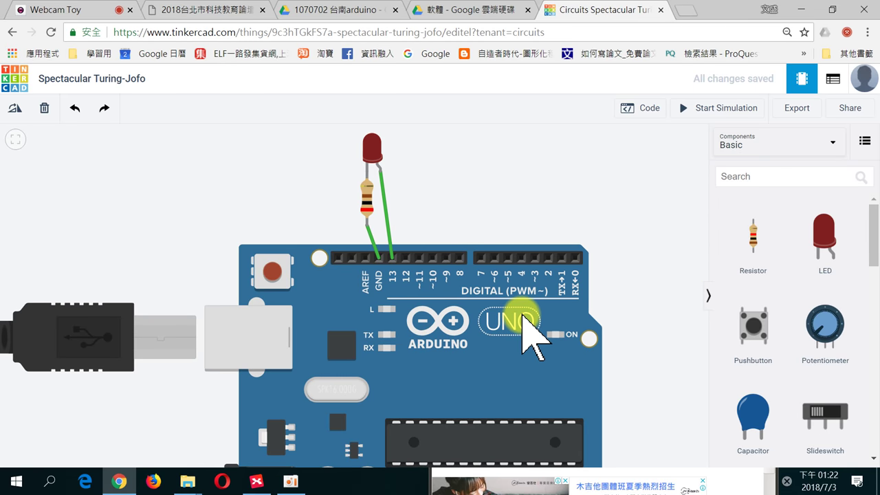
Step: Open the Arduino's block code, move the default blink blocks down, and place a "set pin 0 to HIGH" block above them
{"action": "left_click_drag", "start_coordinate": [521, 335], "coordinate": [508, 321]}
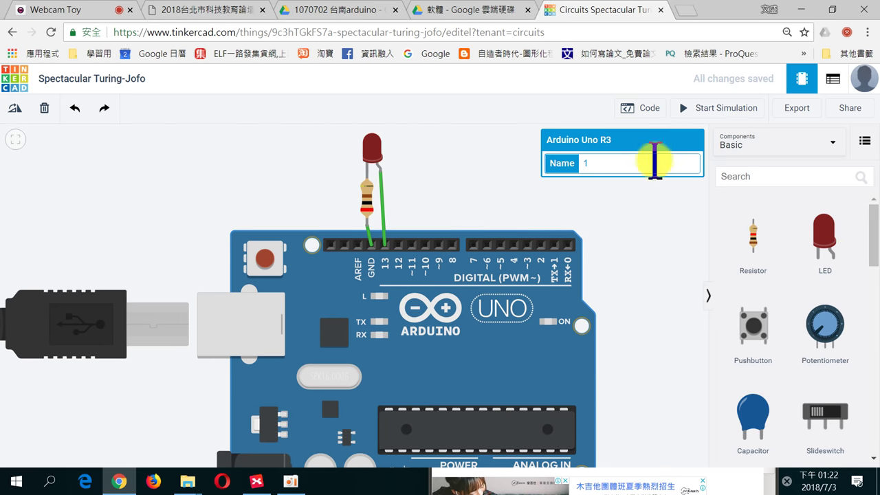
{"action": "left_click", "coordinate": [646, 111]}
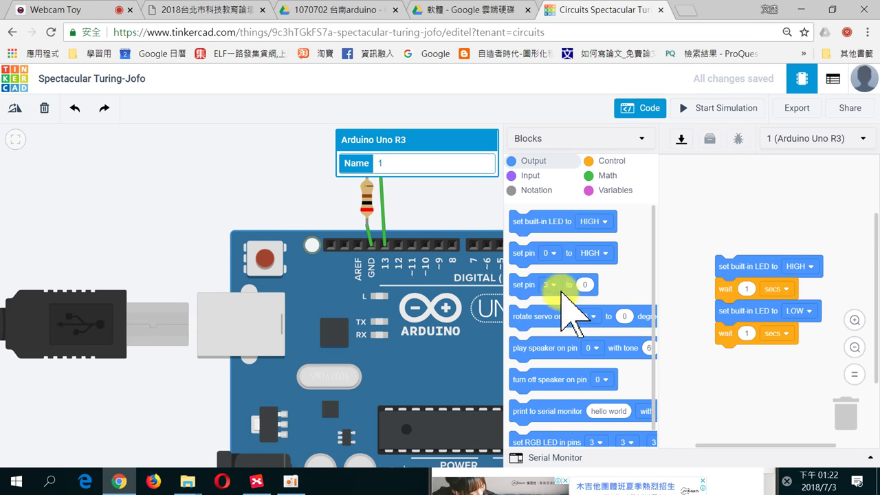
{"action": "left_click_drag", "start_coordinate": [741, 267], "coordinate": [723, 229]}
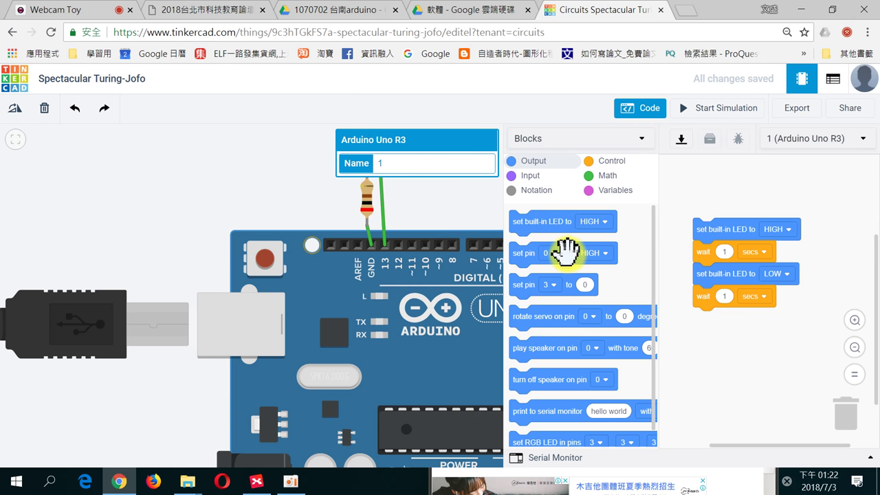
{"action": "left_click_drag", "start_coordinate": [705, 227], "coordinate": [718, 311]}
{"action": "left_click_drag", "start_coordinate": [524, 252], "coordinate": [705, 227]}
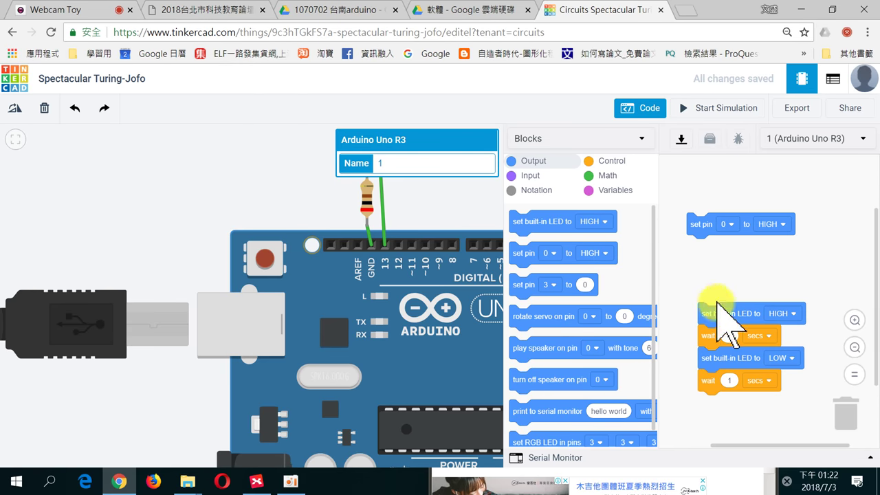
Step: Delete the default blink blocks and set the remaining output block to pin 13
{"action": "left_click_drag", "start_coordinate": [723, 311], "coordinate": [612, 315]}
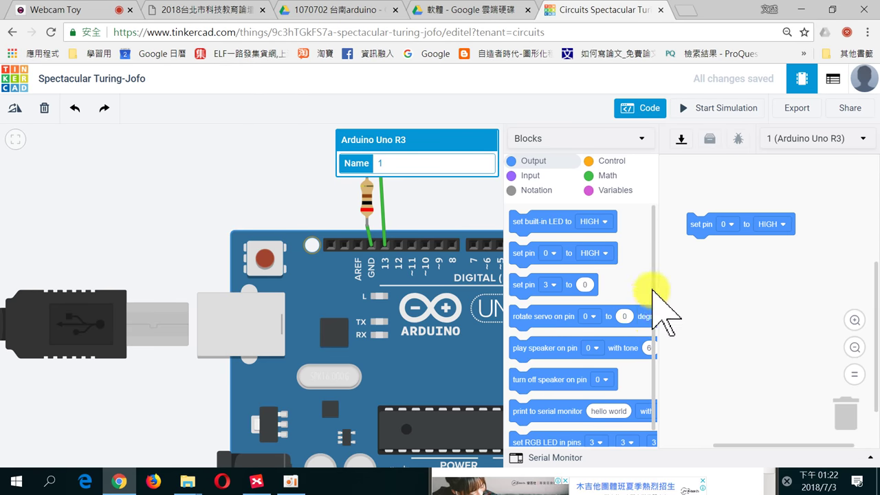
{"action": "left_click", "coordinate": [731, 224]}
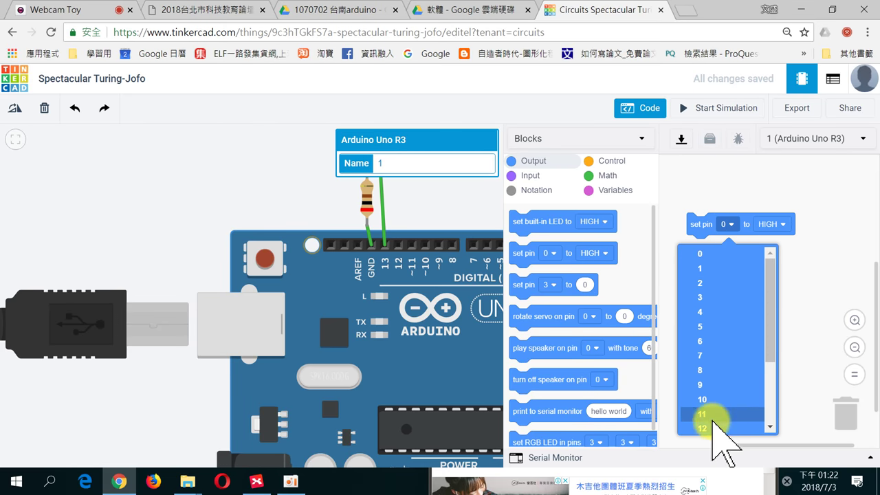
{"action": "scroll", "coordinate": [756, 344], "scroll_direction": "down", "scroll_amount": 3}
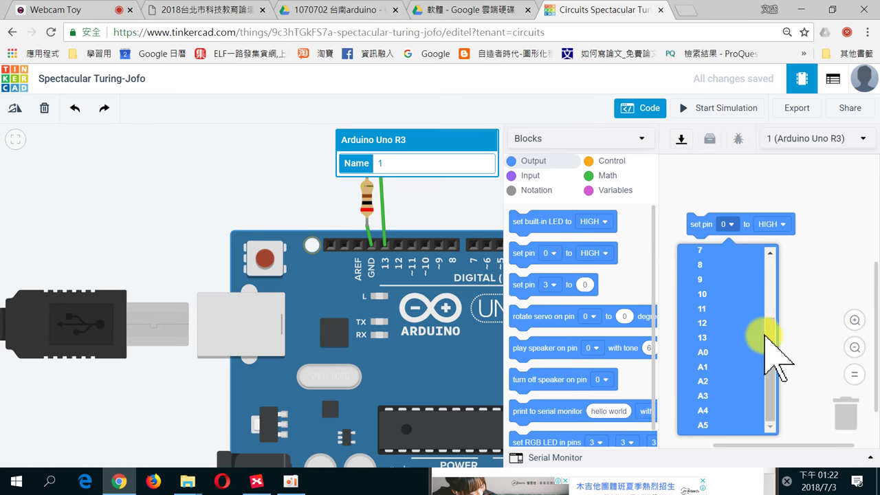
{"action": "left_click_drag", "start_coordinate": [771, 352], "coordinate": [773, 323]}
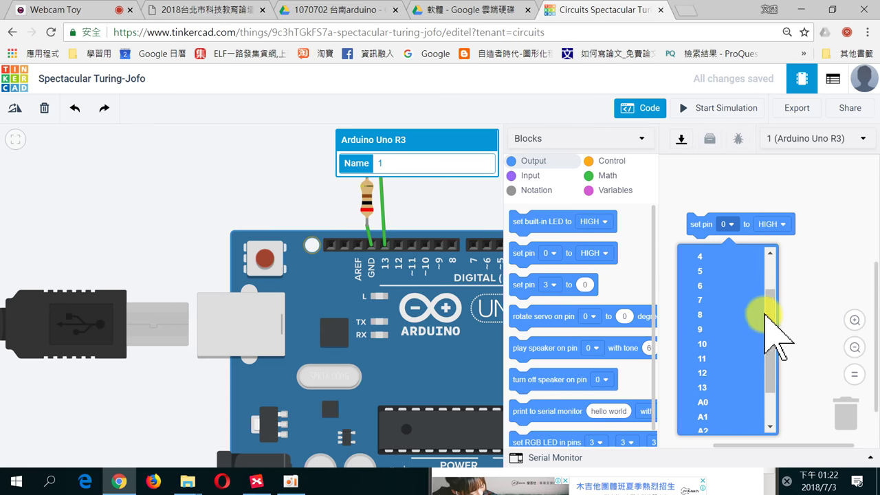
{"action": "left_click", "coordinate": [705, 330]}
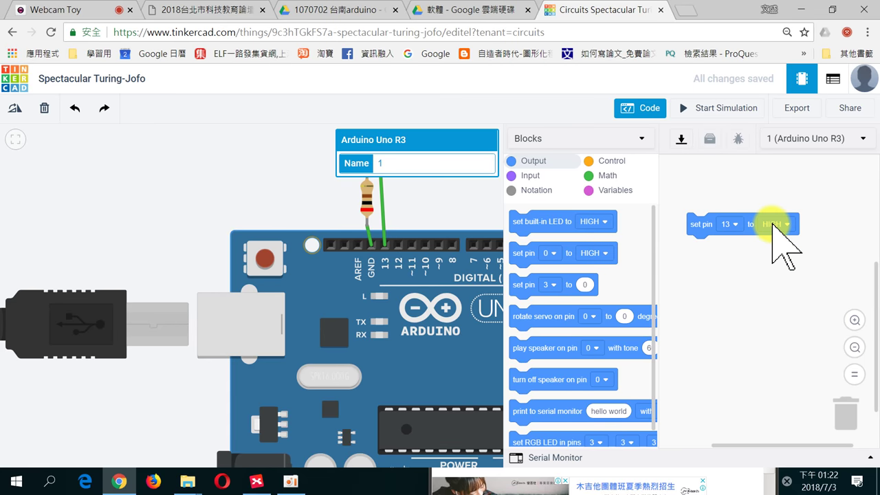
Step: Duplicate the "set pin 13 to HIGH" block, place the copy below it, and set the copy's state to LOW
{"action": "right_click", "coordinate": [691, 225]}
{"action": "left_click", "coordinate": [718, 240]}
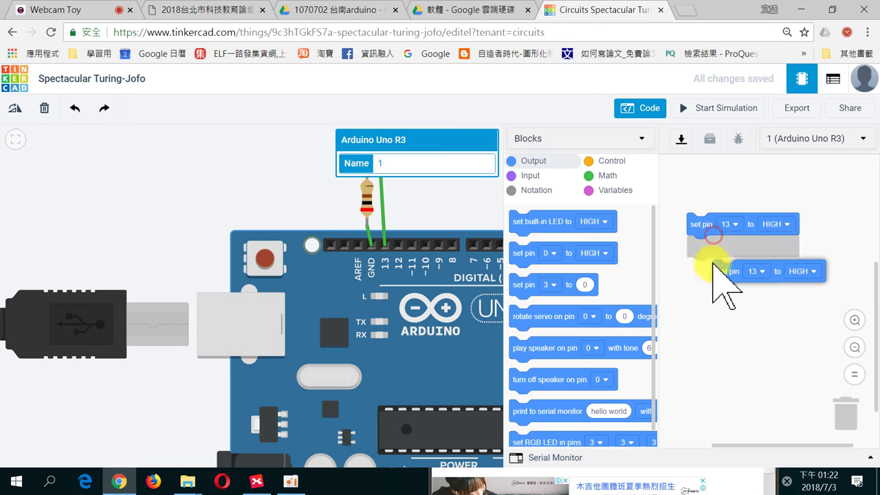
{"action": "left_click", "coordinate": [695, 273]}
{"action": "left_click", "coordinate": [796, 282]}
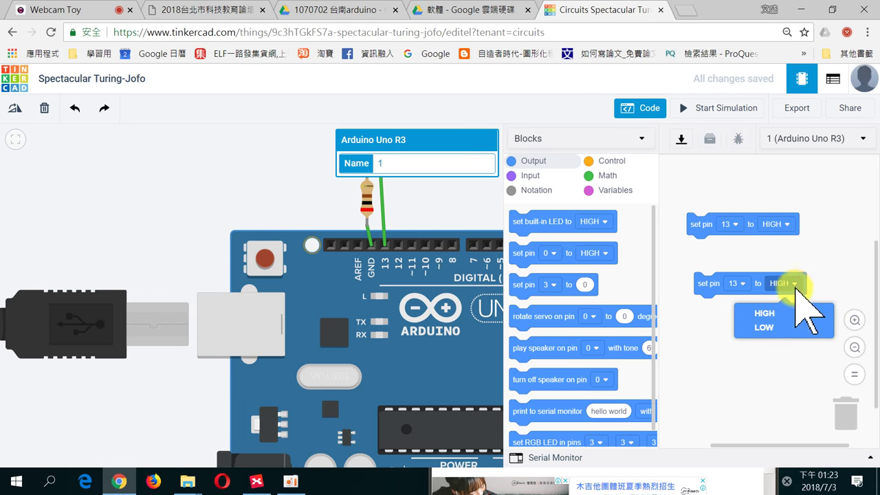
{"action": "left_click", "coordinate": [780, 324]}
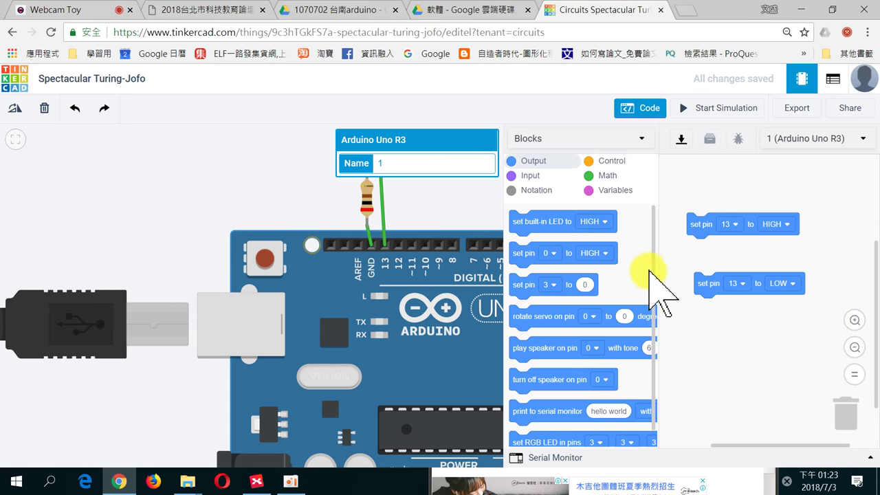
Step: Add a "wait 1 secs" block after each "set pin 13" block and join all four into one stack
{"action": "left_click", "coordinate": [612, 161]}
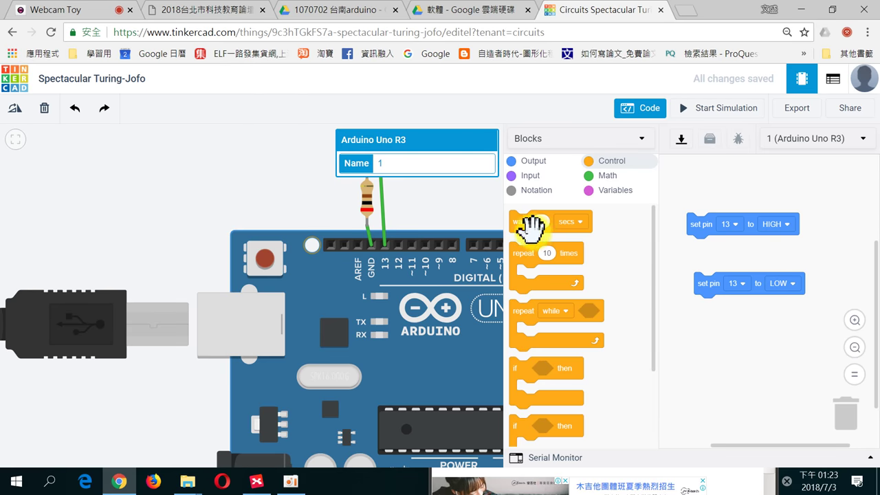
{"action": "left_click_drag", "start_coordinate": [530, 226], "coordinate": [688, 251]}
{"action": "left_click_drag", "start_coordinate": [547, 227], "coordinate": [694, 306]}
{"action": "left_click_drag", "start_coordinate": [701, 284], "coordinate": [696, 275]}
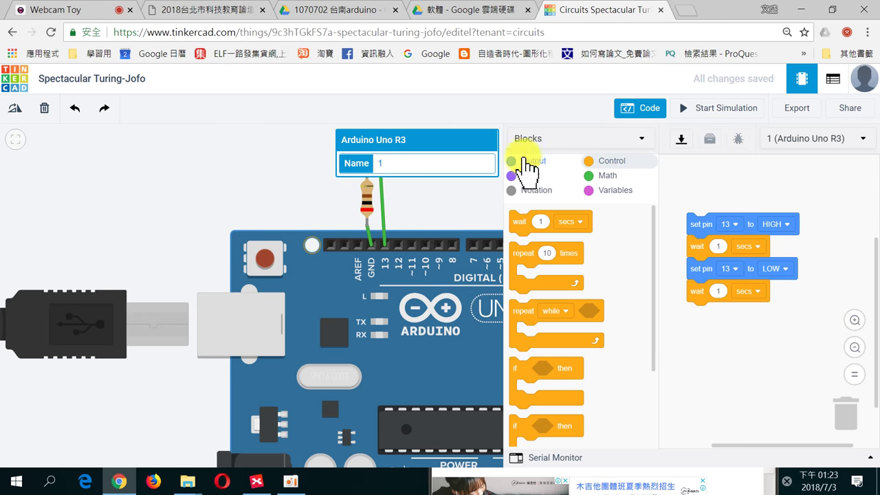
Step: Start the simulation to run the blink program on the Arduino circuit
{"action": "left_click", "coordinate": [473, 195]}
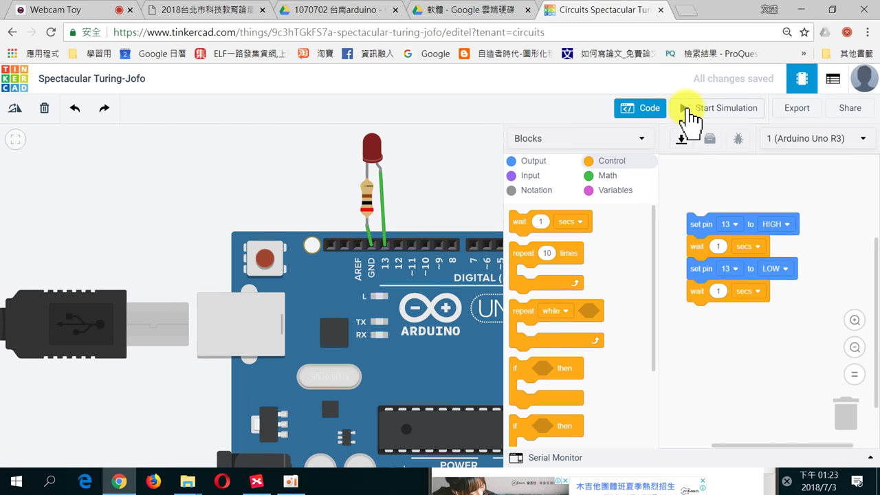
{"action": "left_click", "coordinate": [702, 110]}
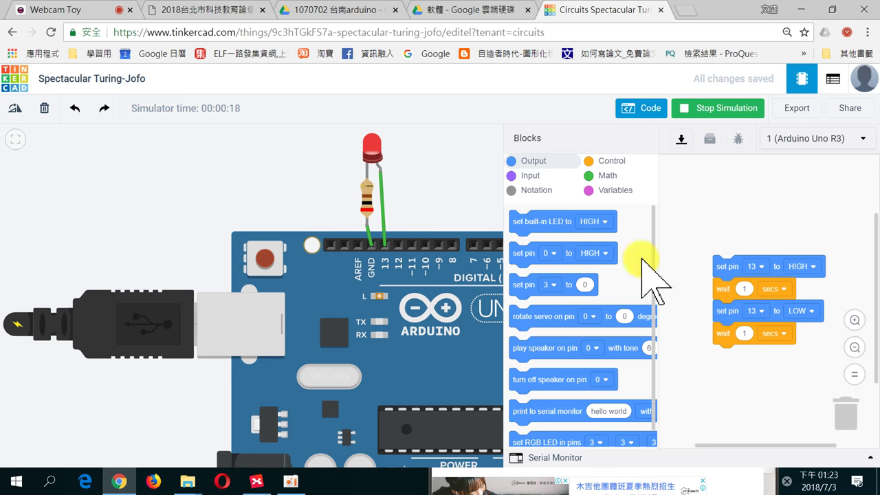
{"action": "scroll", "coordinate": [604, 314], "scroll_direction": "down", "scroll_amount": 1}
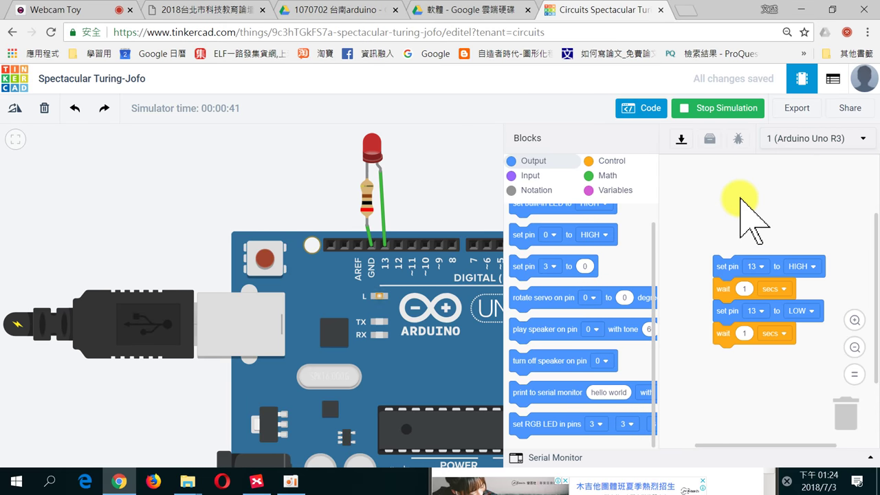
Step: Hide the code editor and look through the Basic components, from the resistor down to the sensors and multimeter
{"action": "left_click", "coordinate": [636, 108]}
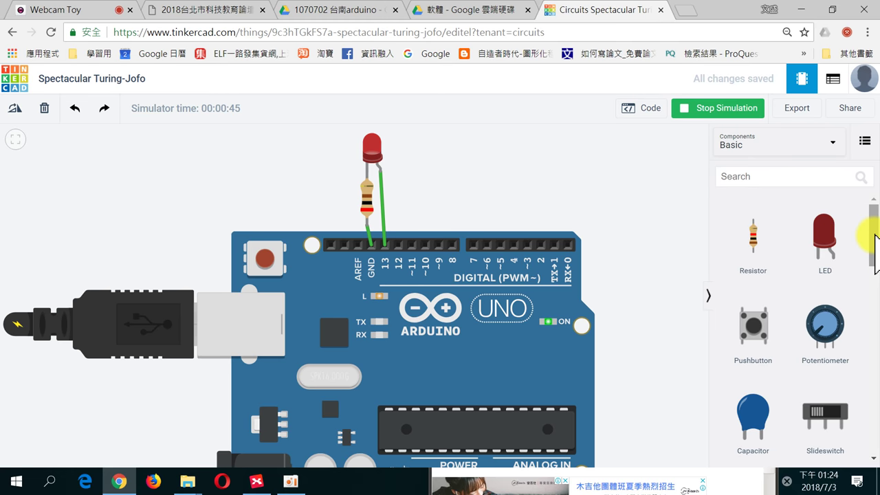
{"action": "mouse_move", "coordinate": [876, 237]}
{"action": "left_mouse_down"}
{"action": "mouse_move", "coordinate": [878, 259]}
{"action": "mouse_move", "coordinate": [872, 232]}
{"action": "left_mouse_up"}
{"action": "left_click_drag", "start_coordinate": [874, 237], "coordinate": [875, 364]}
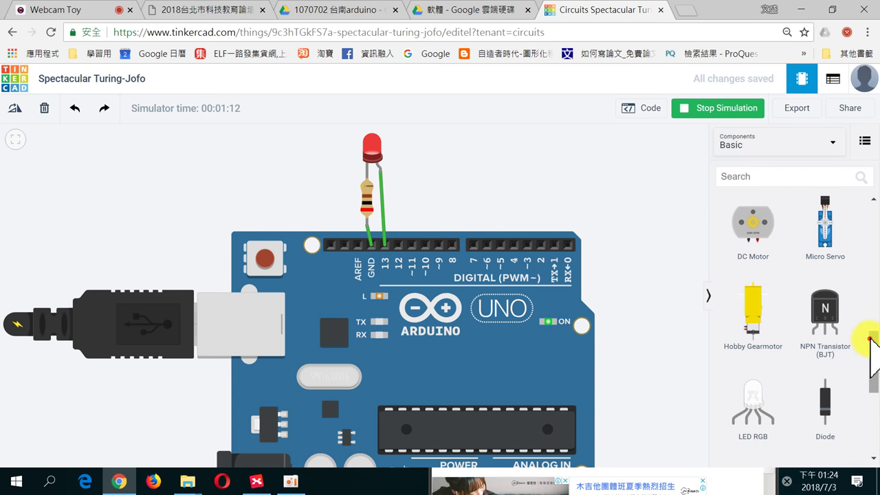
{"action": "left_click_drag", "start_coordinate": [871, 340], "coordinate": [871, 400]}
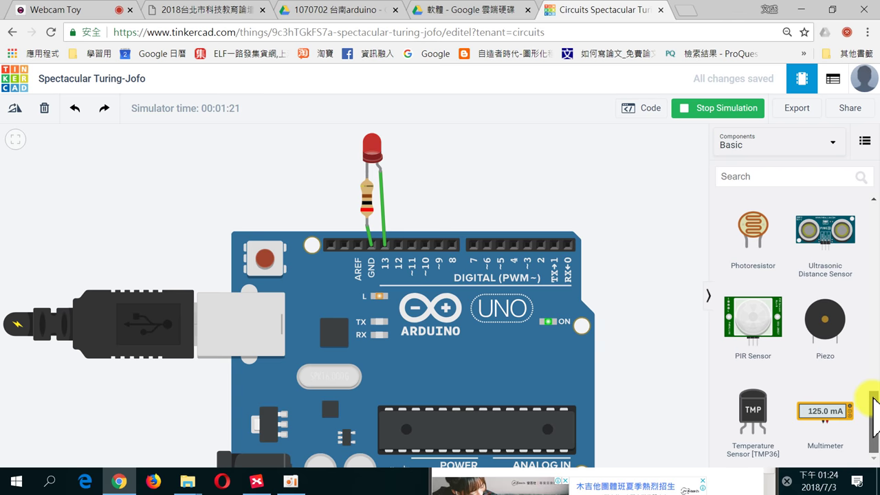
{"action": "left_click_drag", "start_coordinate": [873, 399], "coordinate": [867, 199]}
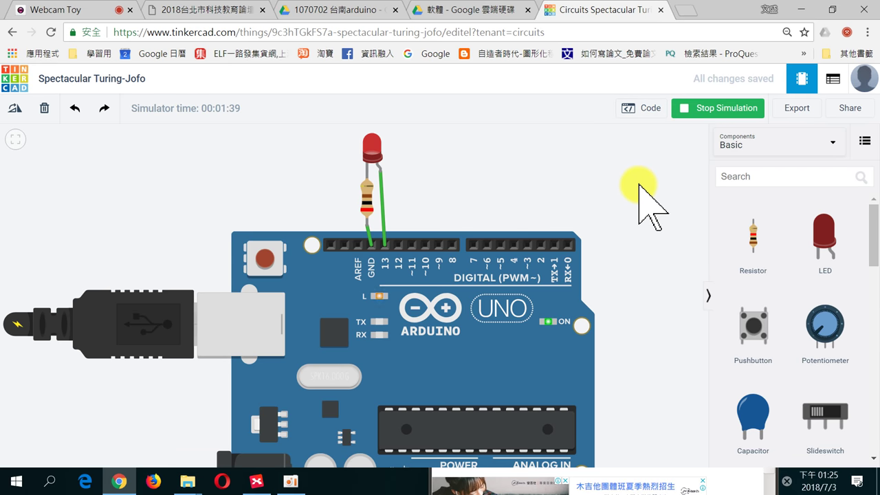
{"action": "scroll", "coordinate": [640, 205], "scroll_direction": "down", "scroll_amount": 1}
{"action": "scroll", "coordinate": [640, 205], "scroll_direction": "down", "scroll_amount": 1}
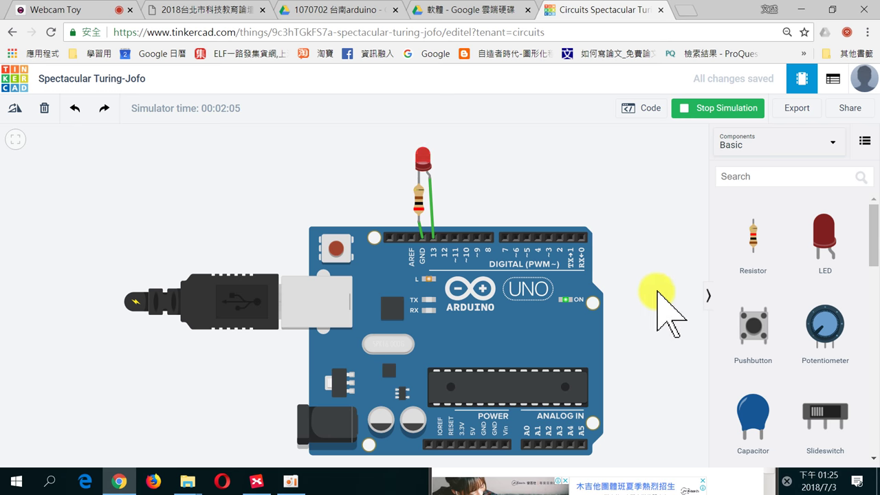
{"action": "scroll", "coordinate": [874, 238], "scroll_direction": "down", "scroll_amount": 1}
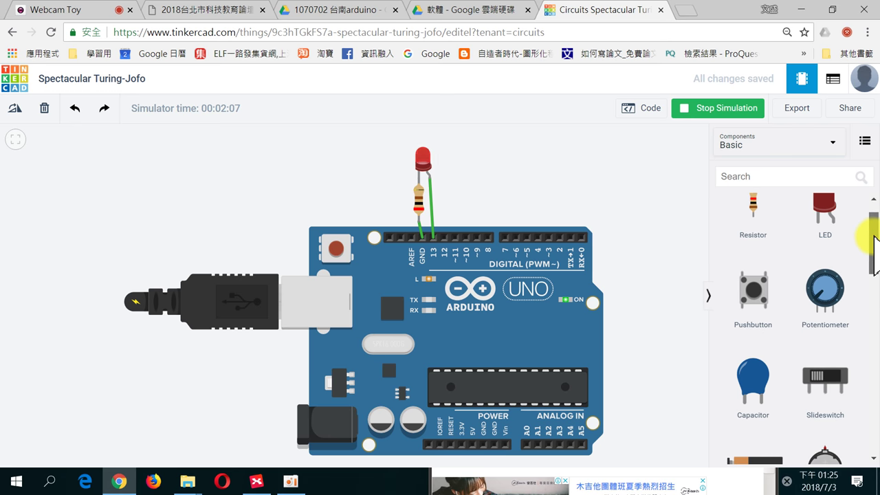
{"action": "scroll", "coordinate": [871, 218], "scroll_direction": "up", "scroll_amount": 1}
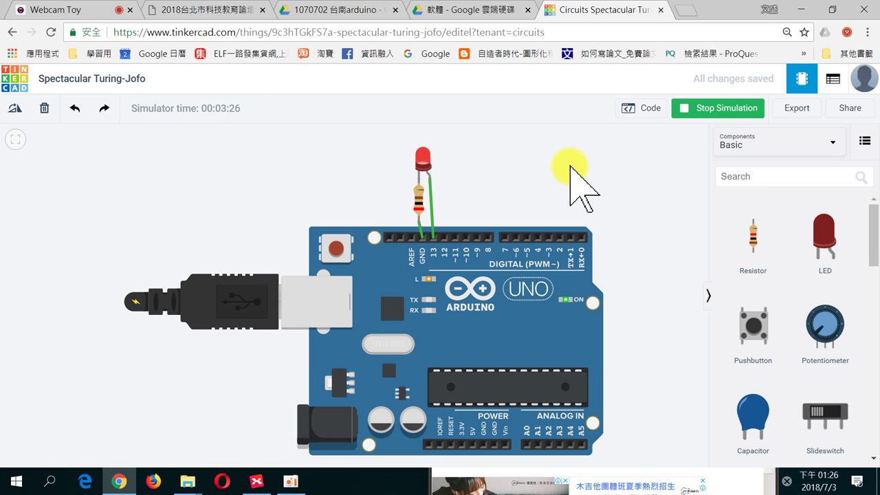
{"action": "left_click", "coordinate": [466, 308]}
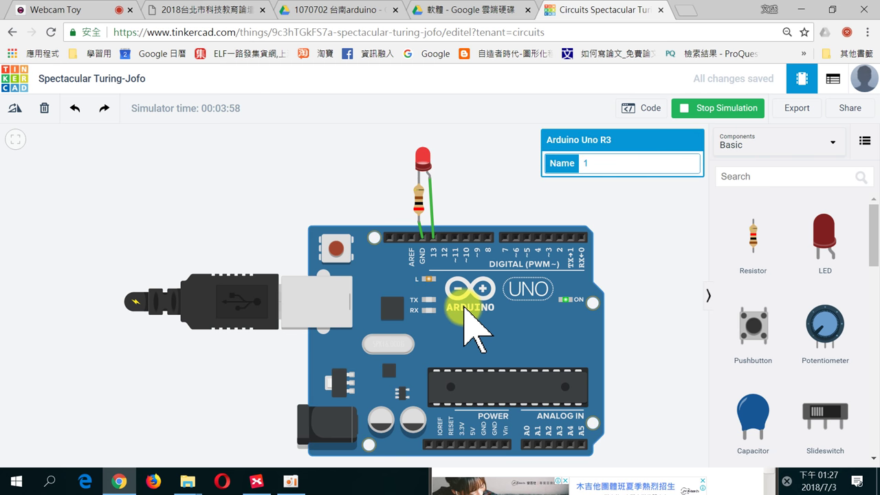
{"action": "left_click", "coordinate": [642, 233]}
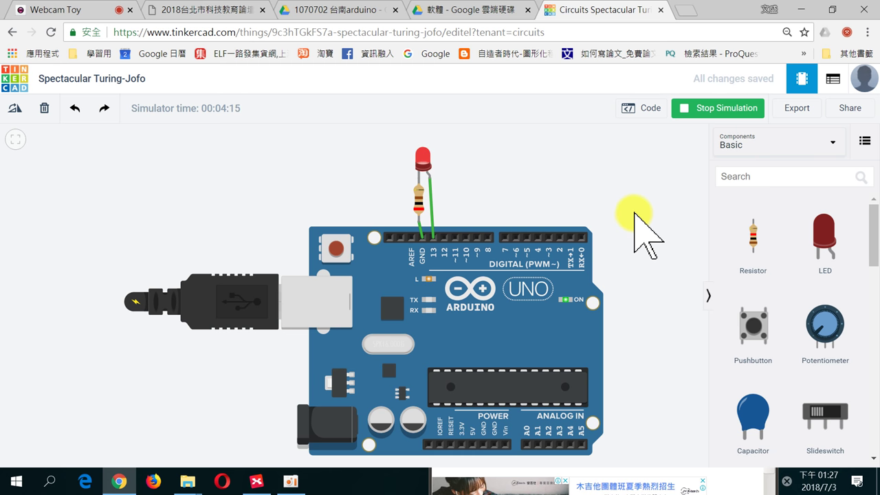
{"action": "scroll", "coordinate": [636, 260], "scroll_direction": "down", "scroll_amount": 1}
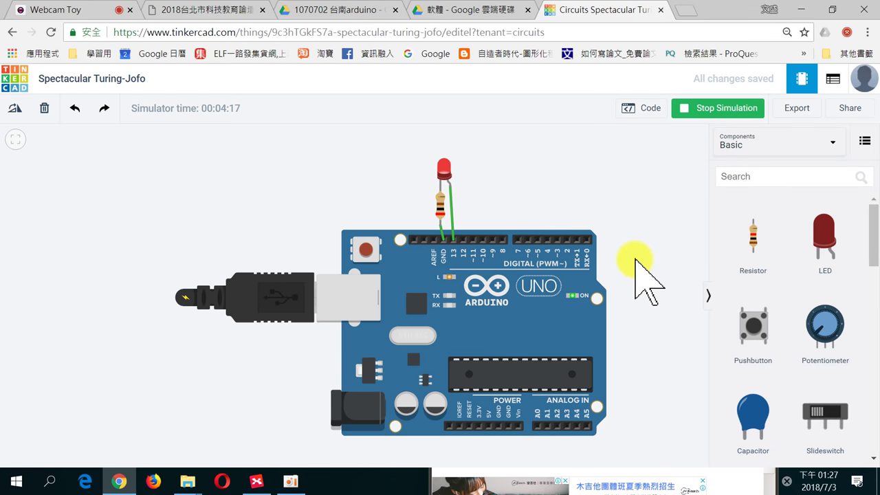
{"action": "scroll", "coordinate": [647, 265], "scroll_direction": "up", "scroll_amount": 1}
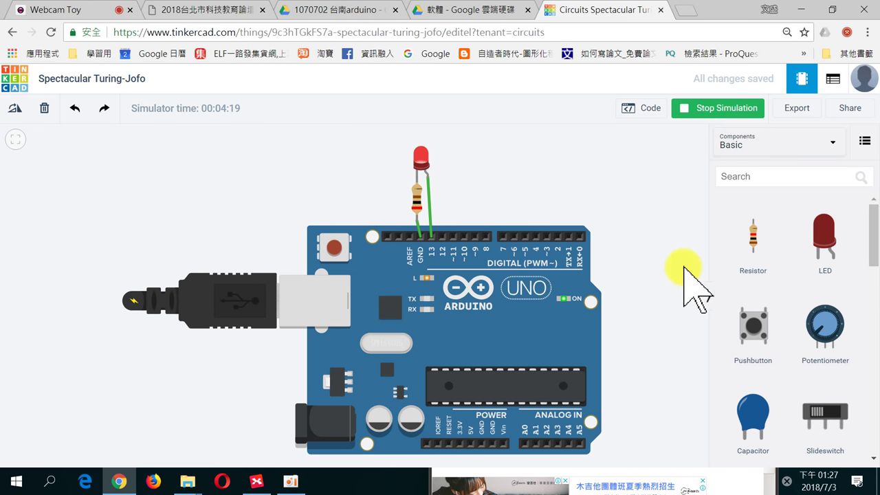
{"action": "scroll", "coordinate": [864, 219], "scroll_direction": "down", "scroll_amount": 1}
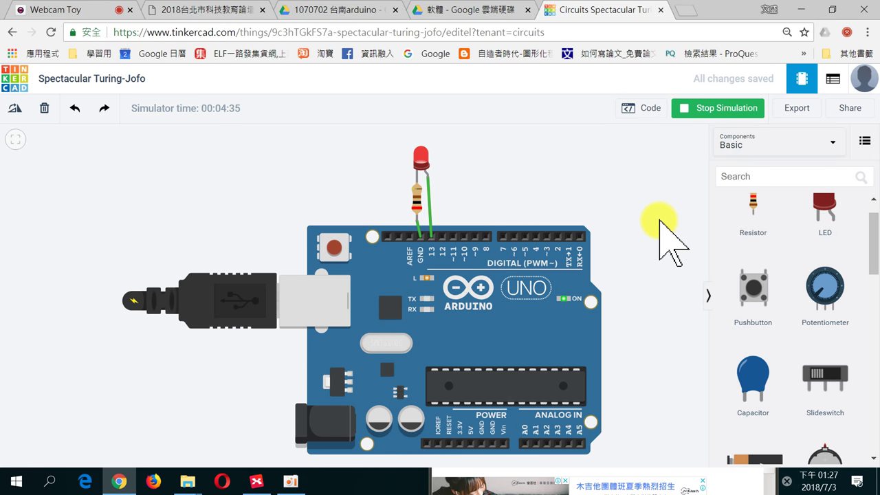
{"action": "left_click_drag", "start_coordinate": [874, 216], "coordinate": [878, 250]}
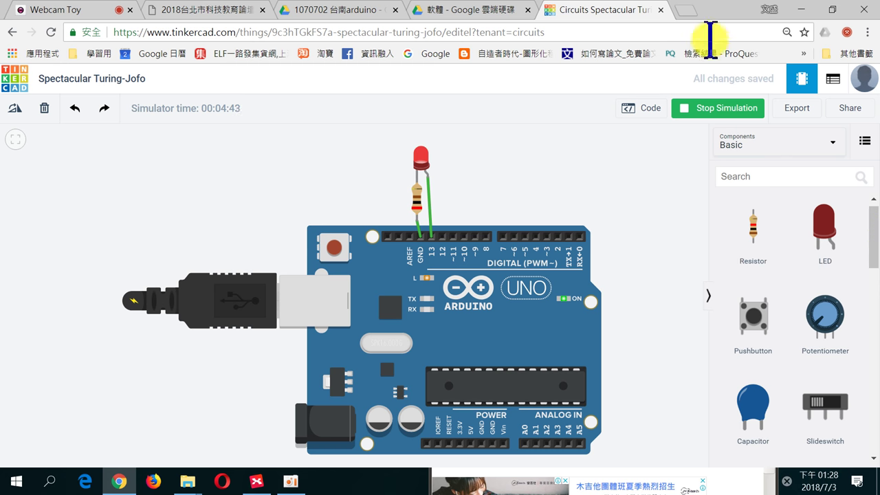
Step: Open the bookmarked dshps.blogspot.tw blog in a new browser tab
{"action": "left_click", "coordinate": [690, 10]}
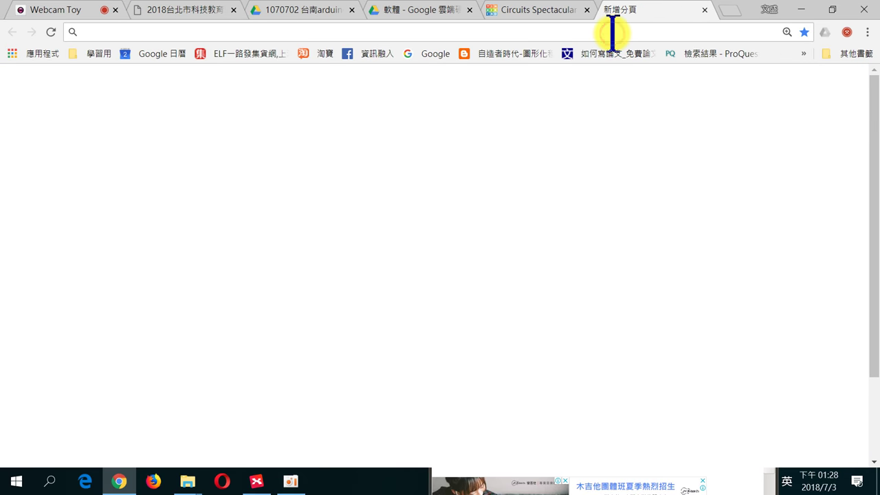
{"action": "left_click", "coordinate": [475, 55]}
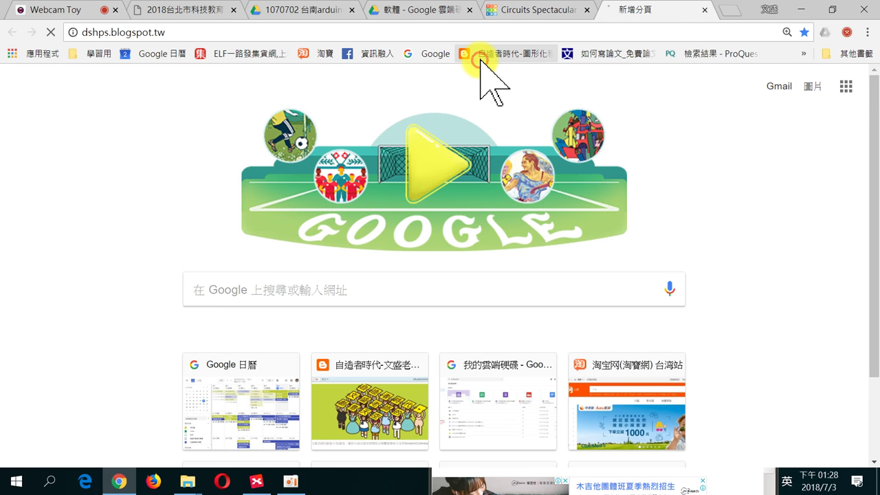